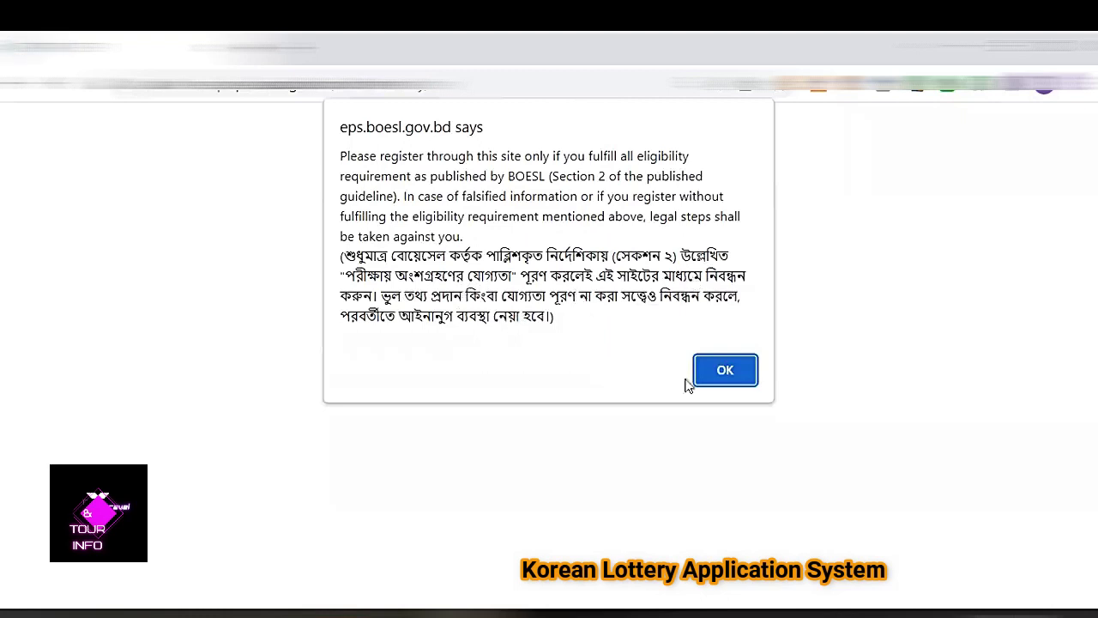
Dismiss the eligibility alert to reveal the empty STEP 1 form.
{"action": "left_click", "coordinate": [725, 372]}
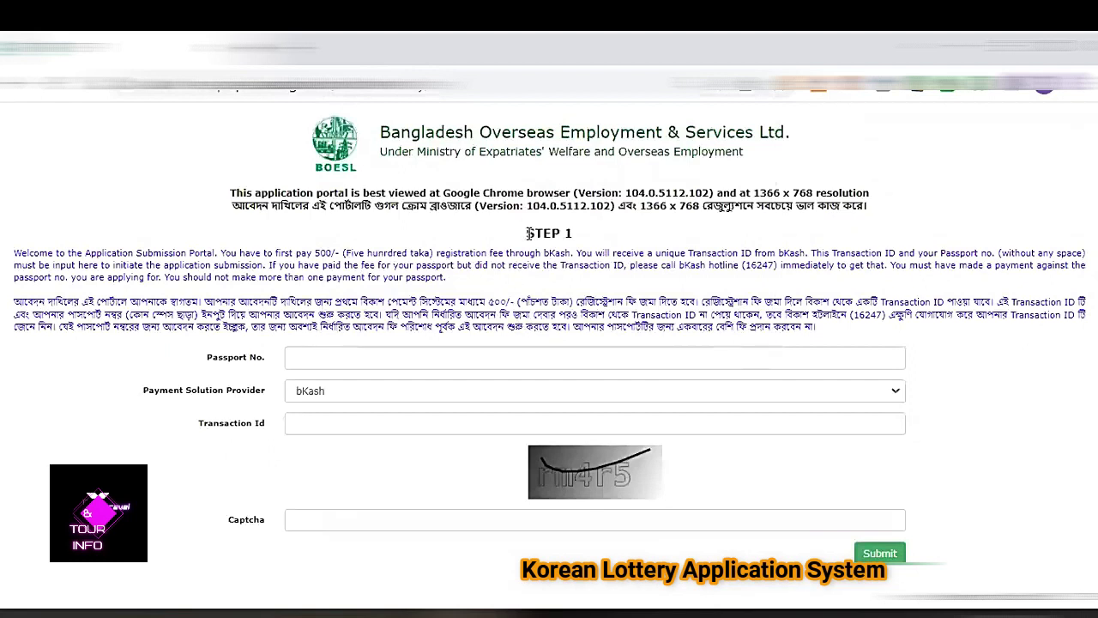
Check the entered passport number and bKash transaction ID, then type the captcha characters.
{"action": "left_click_drag", "start_coordinate": [527, 233], "coordinate": [573, 233]}
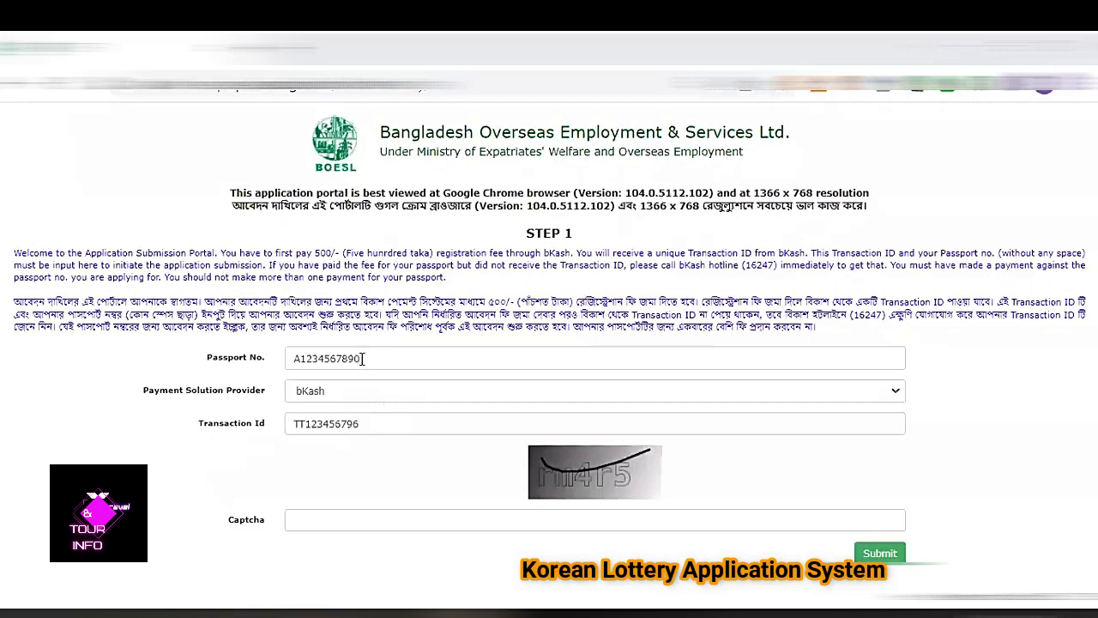
{"action": "left_click_drag", "start_coordinate": [363, 358], "coordinate": [287, 364]}
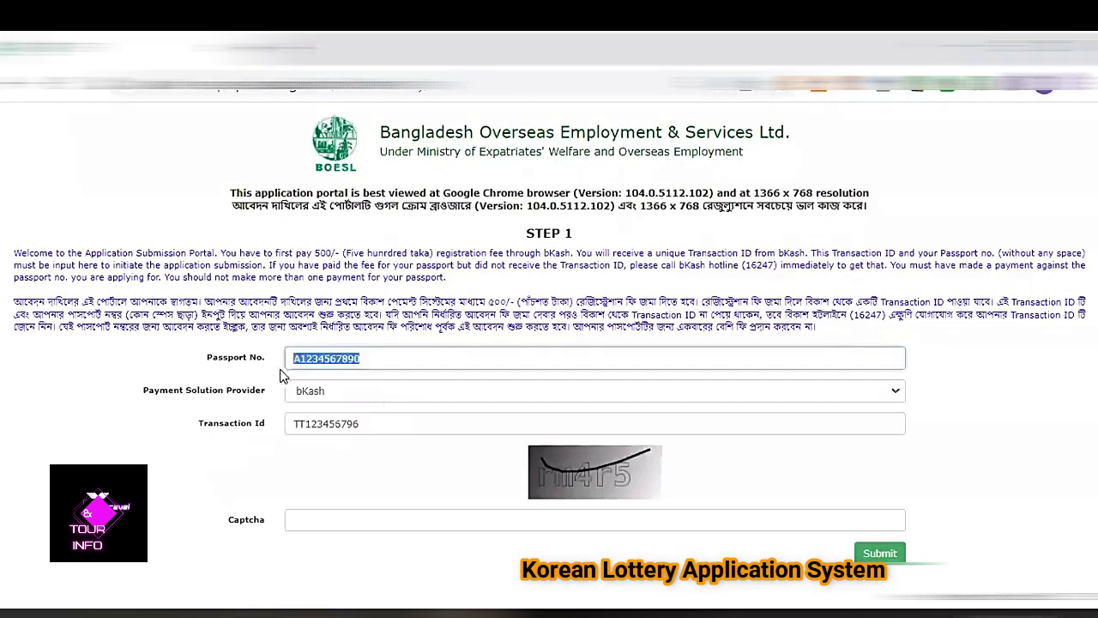
{"action": "left_click", "coordinate": [365, 358]}
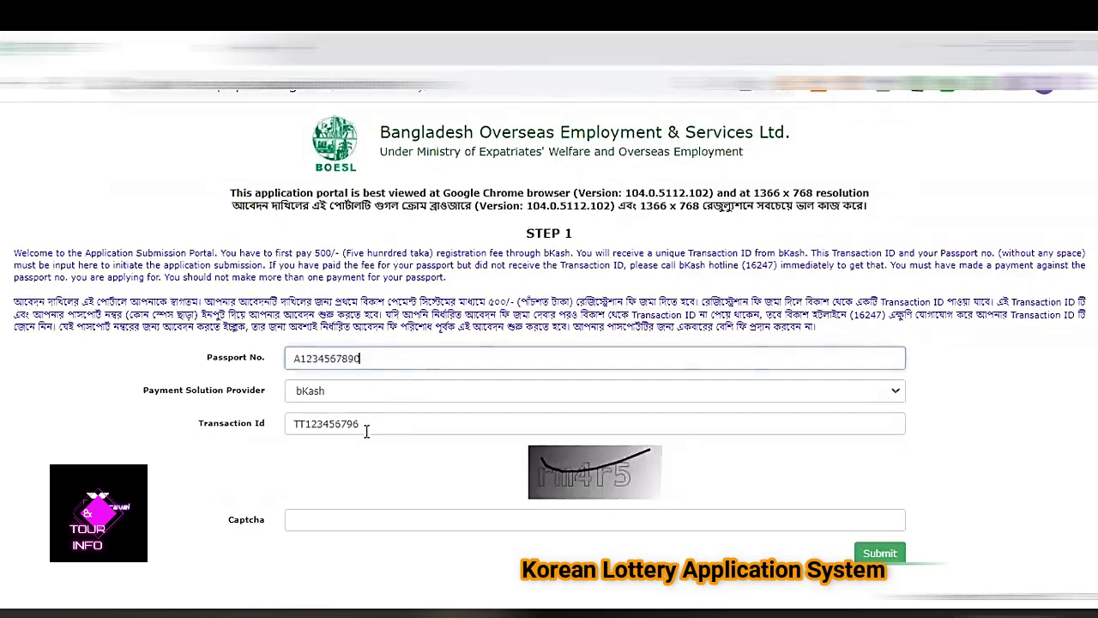
{"action": "left_click_drag", "start_coordinate": [360, 422], "coordinate": [292, 425]}
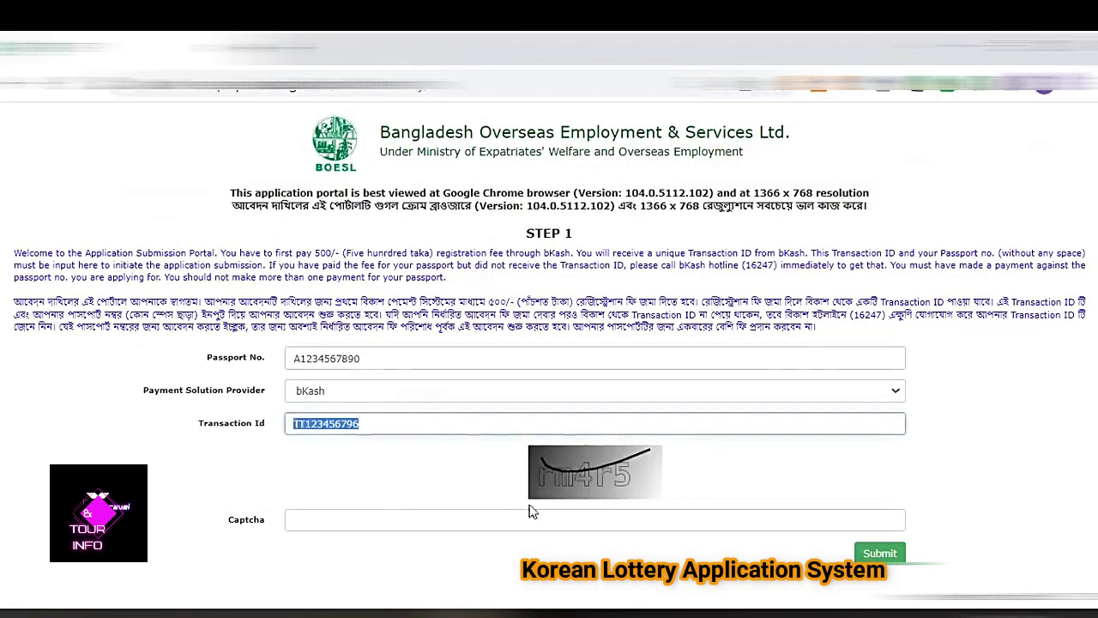
{"action": "left_click", "coordinate": [381, 517]}
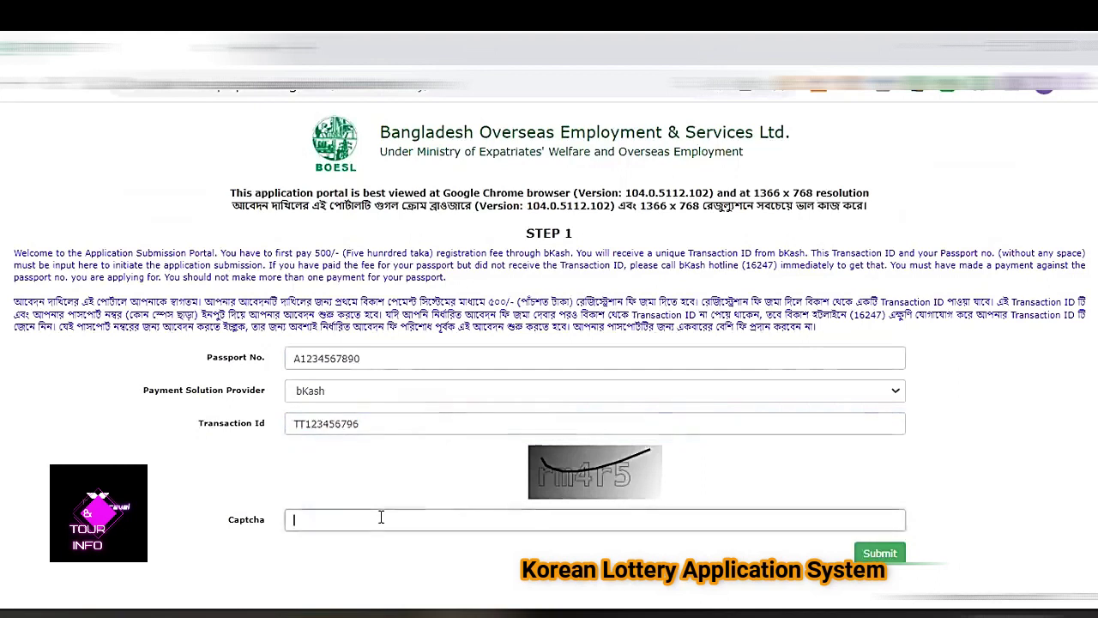
{"action": "type", "text": "rm4r5"}
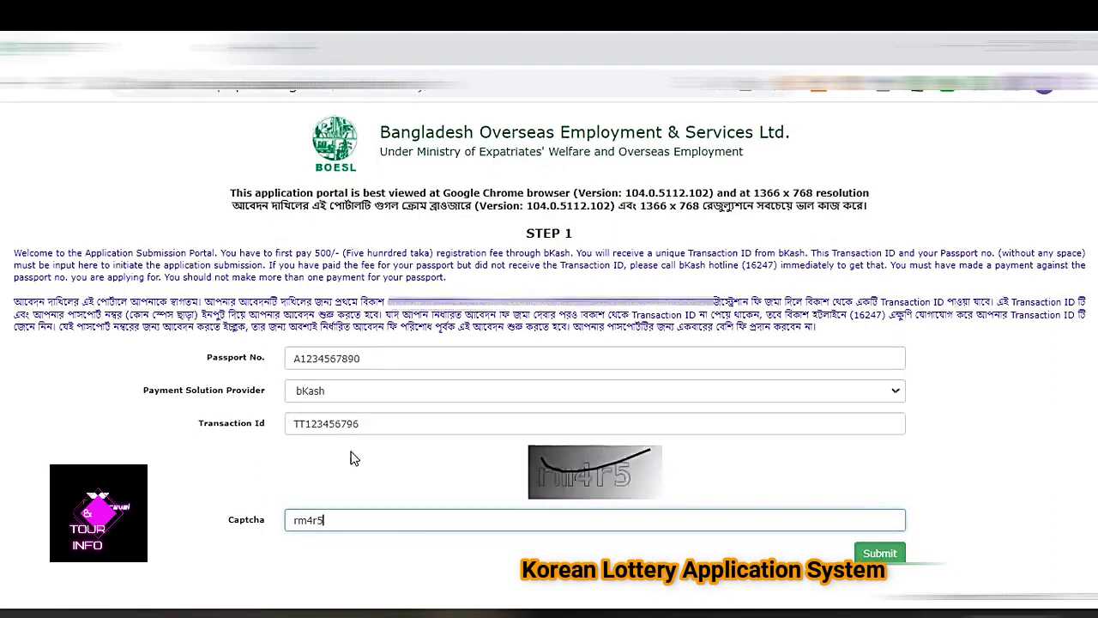
Submit STEP 1 and accept the passport notice alert.
{"action": "left_click", "coordinate": [879, 553]}
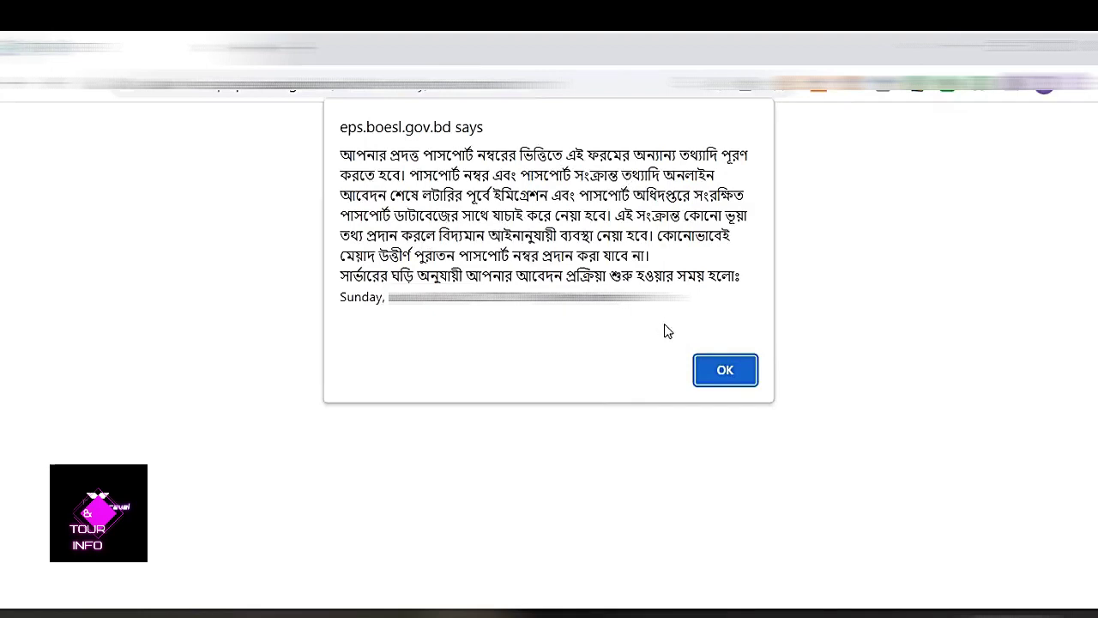
{"action": "left_click", "coordinate": [723, 371]}
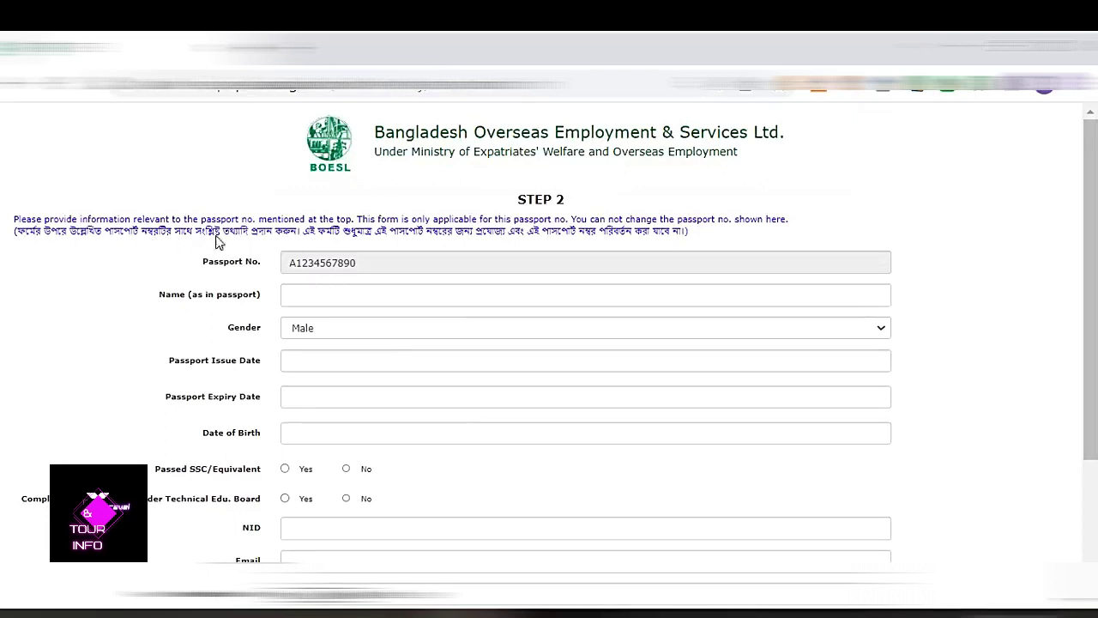
Enter the applicant's name, passport issue date 01-08-2022 and expiry date 31-08-2022.
{"action": "left_click", "coordinate": [324, 294]}
{"action": "type", "text": "Soh"}
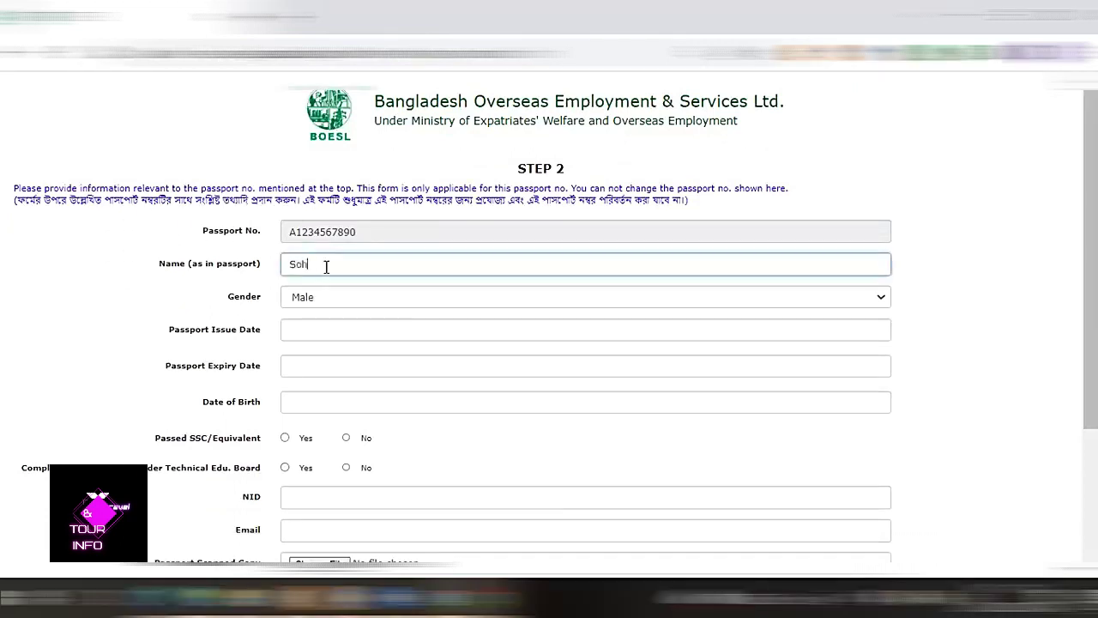
{"action": "key", "text": "Tab"}
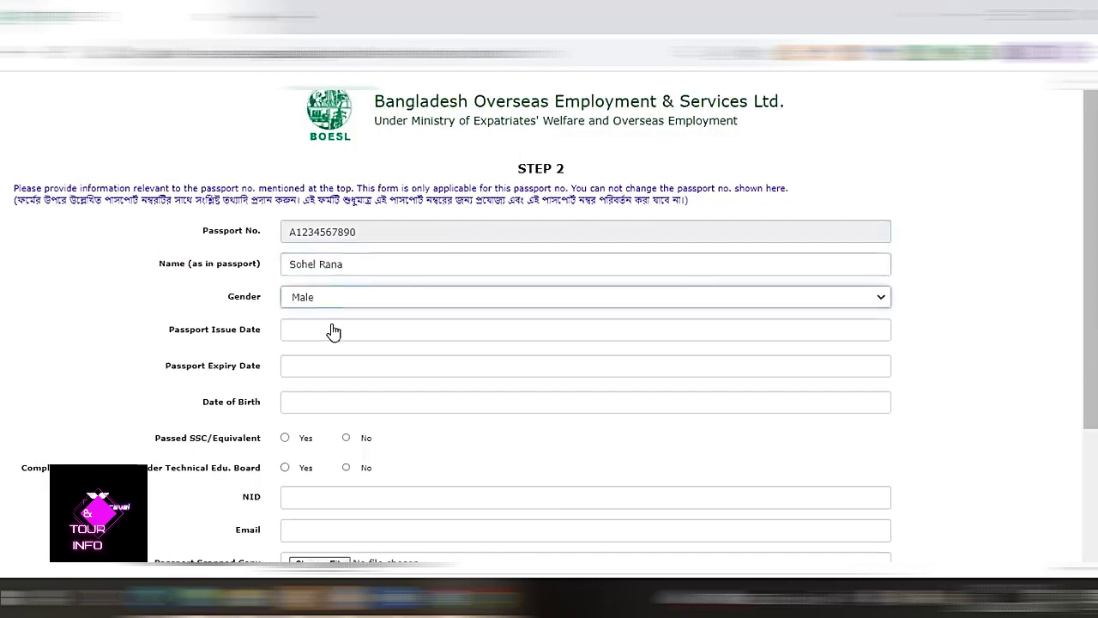
{"action": "left_click", "coordinate": [333, 331]}
{"action": "left_click", "coordinate": [324, 396]}
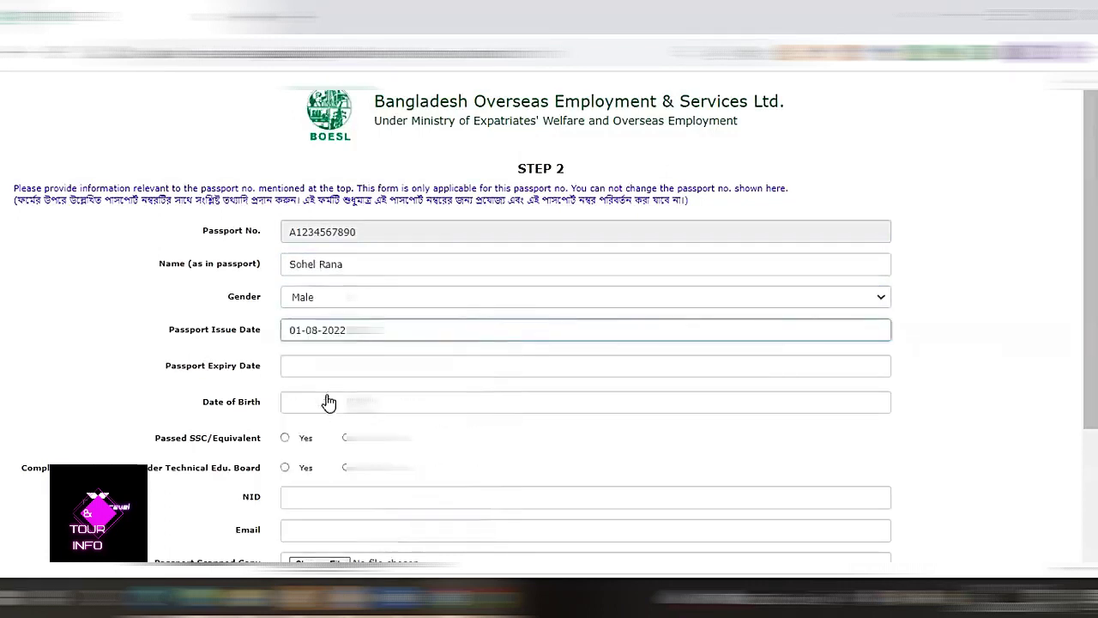
{"action": "left_click", "coordinate": [329, 375]}
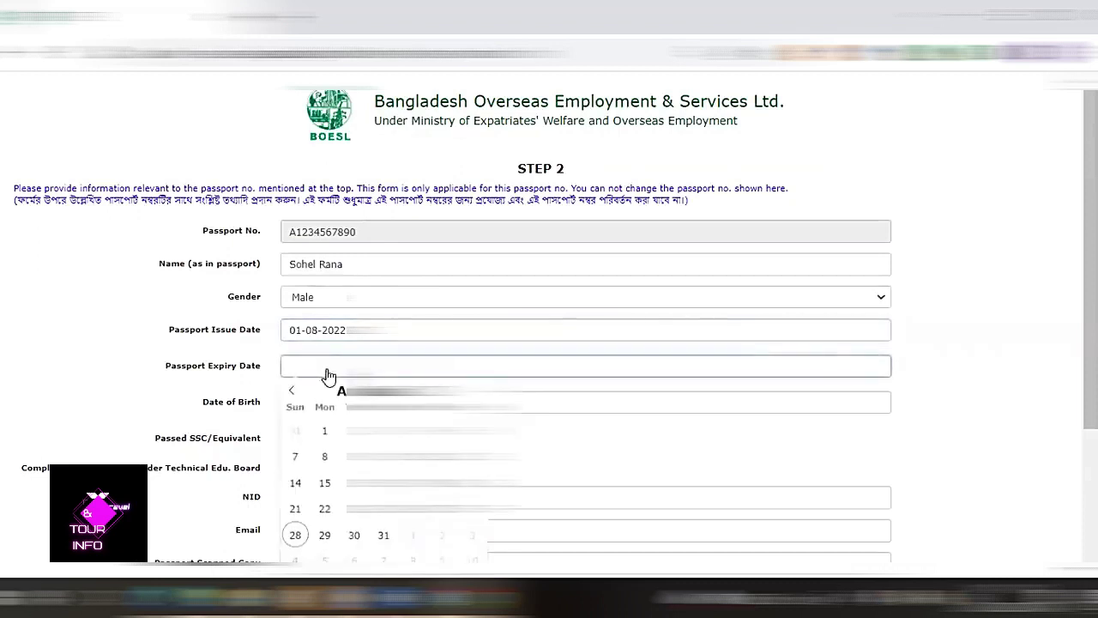
{"action": "left_click", "coordinate": [388, 541]}
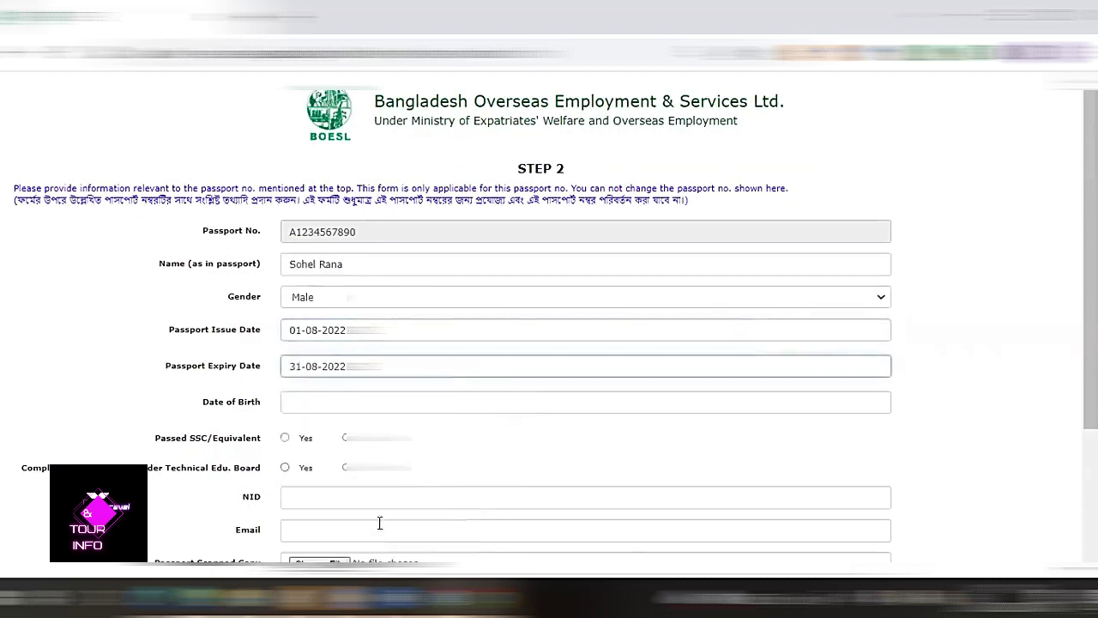
Set the date of birth to 14-11-2001 in the calendar.
{"action": "left_click", "coordinate": [310, 411]}
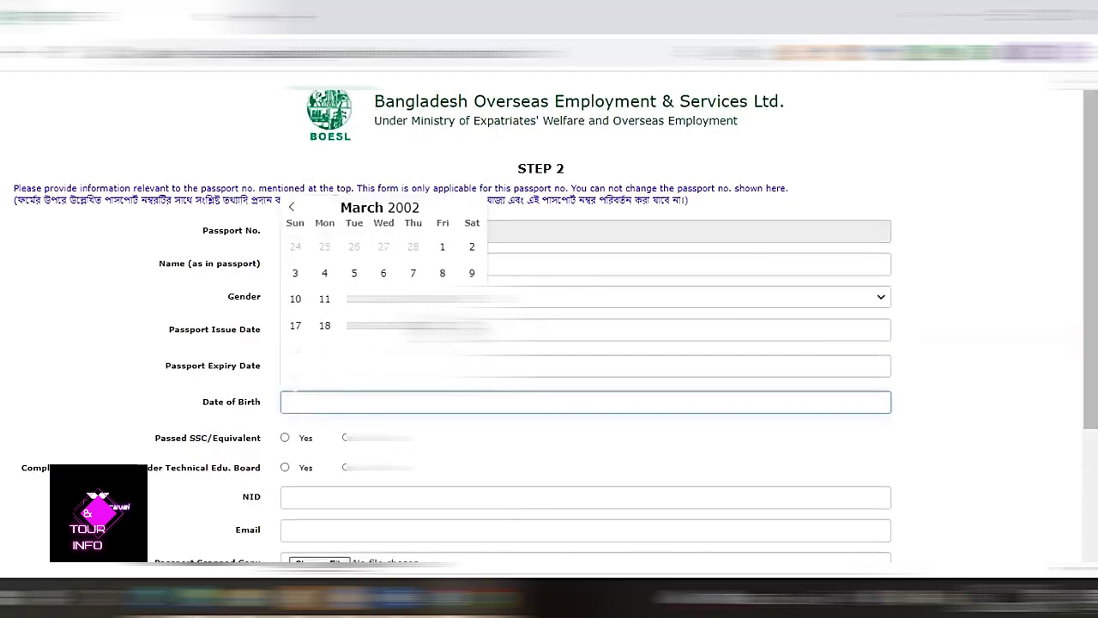
{"action": "left_click", "coordinate": [291, 207]}
{"action": "left_click", "coordinate": [292, 207]}
{"action": "left_click", "coordinate": [292, 206]}
{"action": "left_click", "coordinate": [292, 207]}
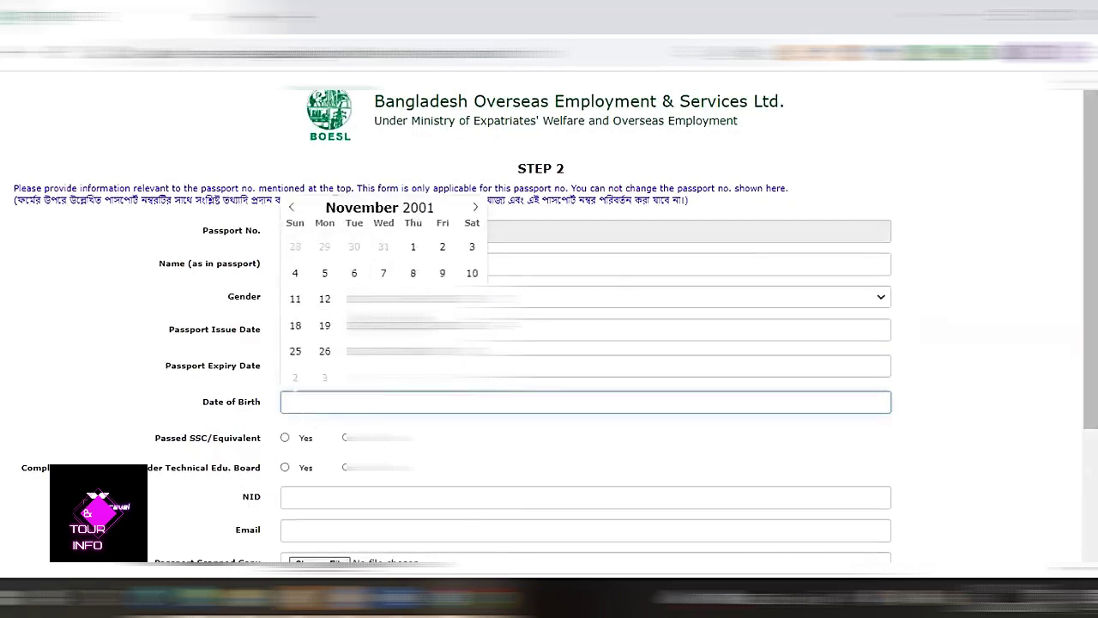
{"action": "left_click", "coordinate": [384, 299]}
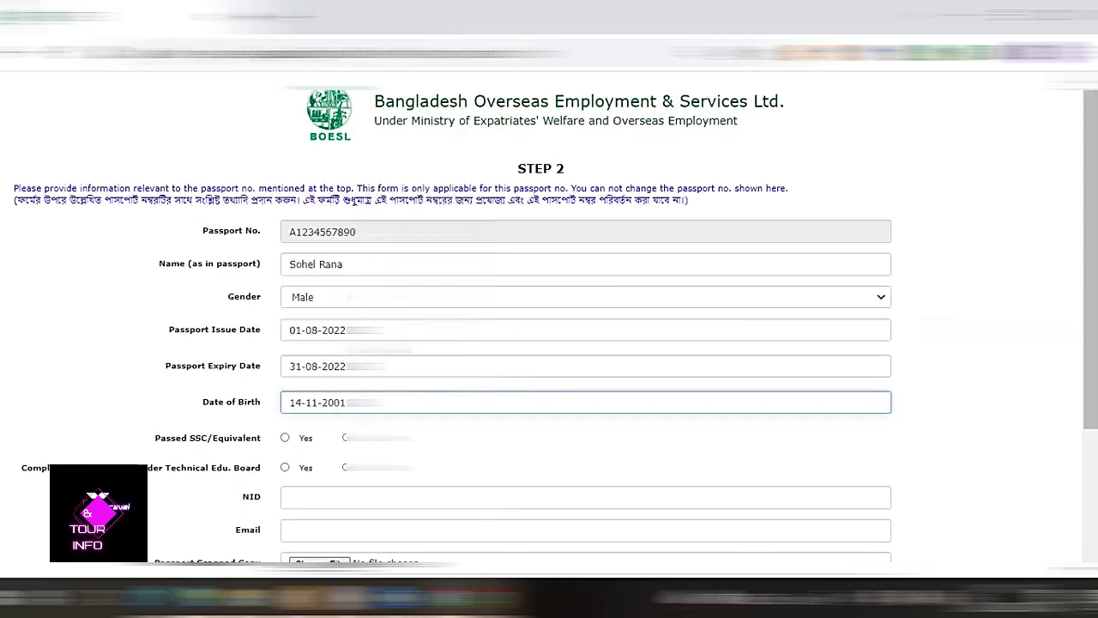
{"action": "scroll", "coordinate": [335, 403], "scroll_direction": "down", "scroll_amount": 1}
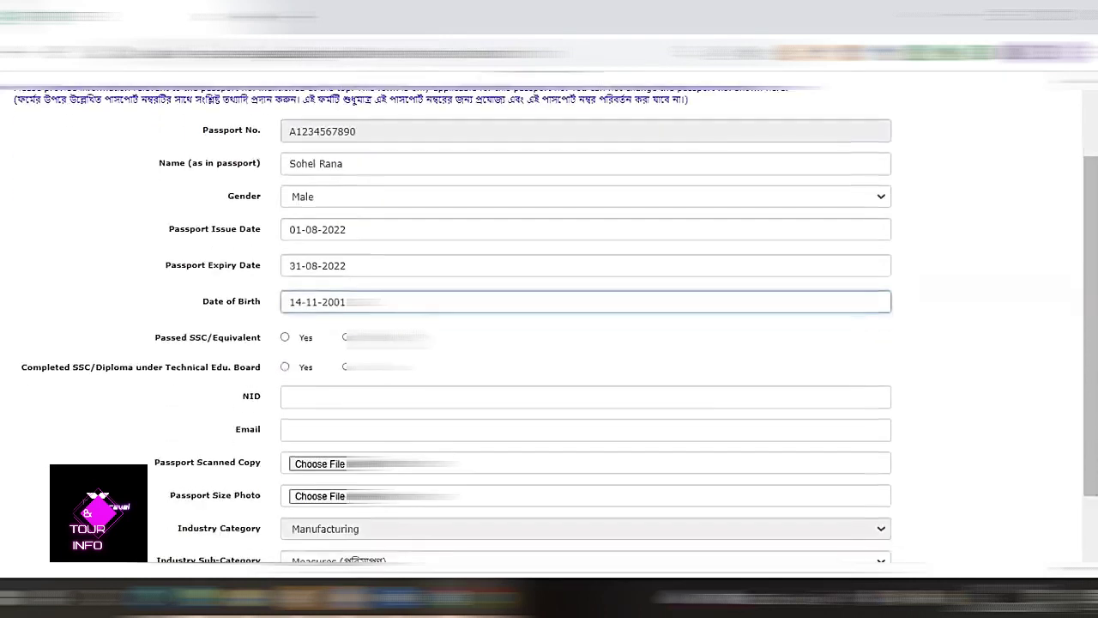
Answer Yes to both SSC questions, then enter the NID number and the applicant's e-mail address.
{"action": "left_click", "coordinate": [249, 343]}
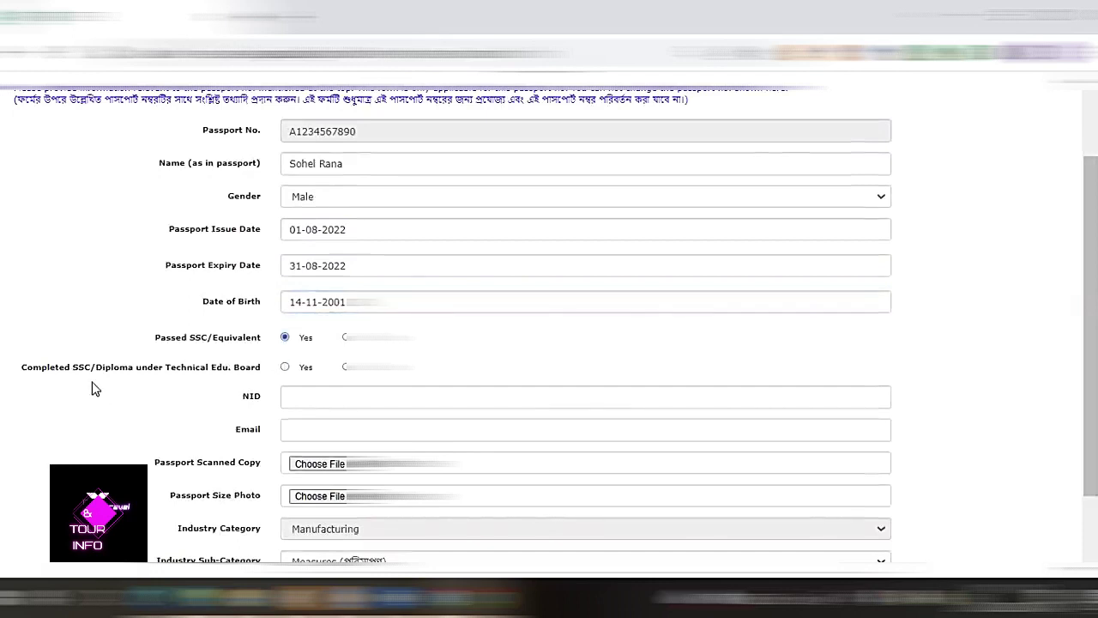
{"action": "left_click", "coordinate": [286, 367]}
{"action": "left_click", "coordinate": [298, 395]}
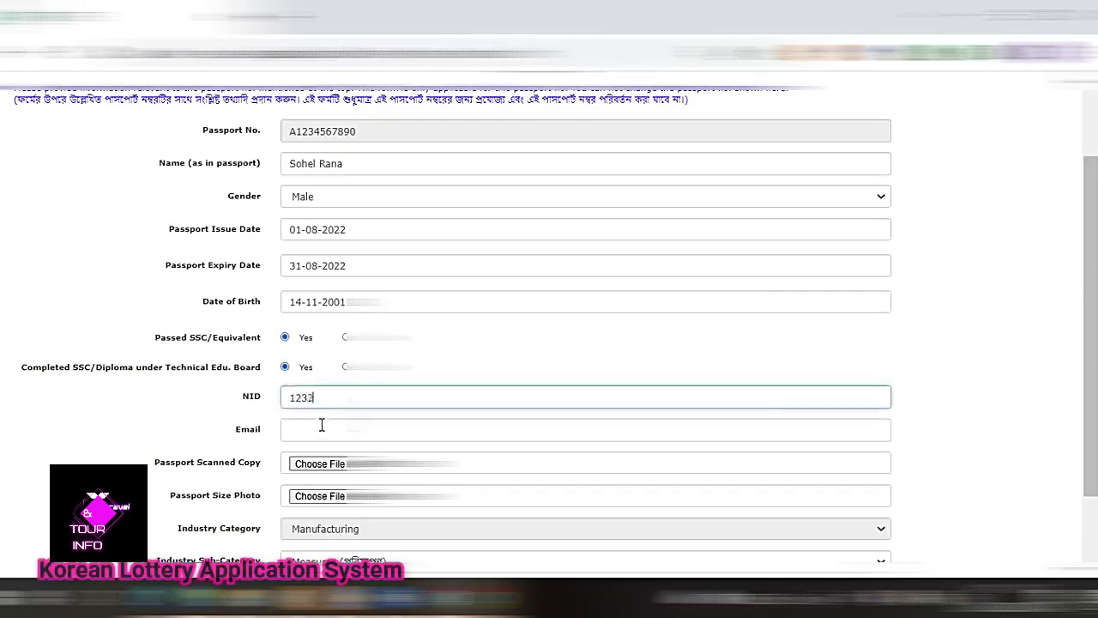
{"action": "left_click", "coordinate": [313, 429]}
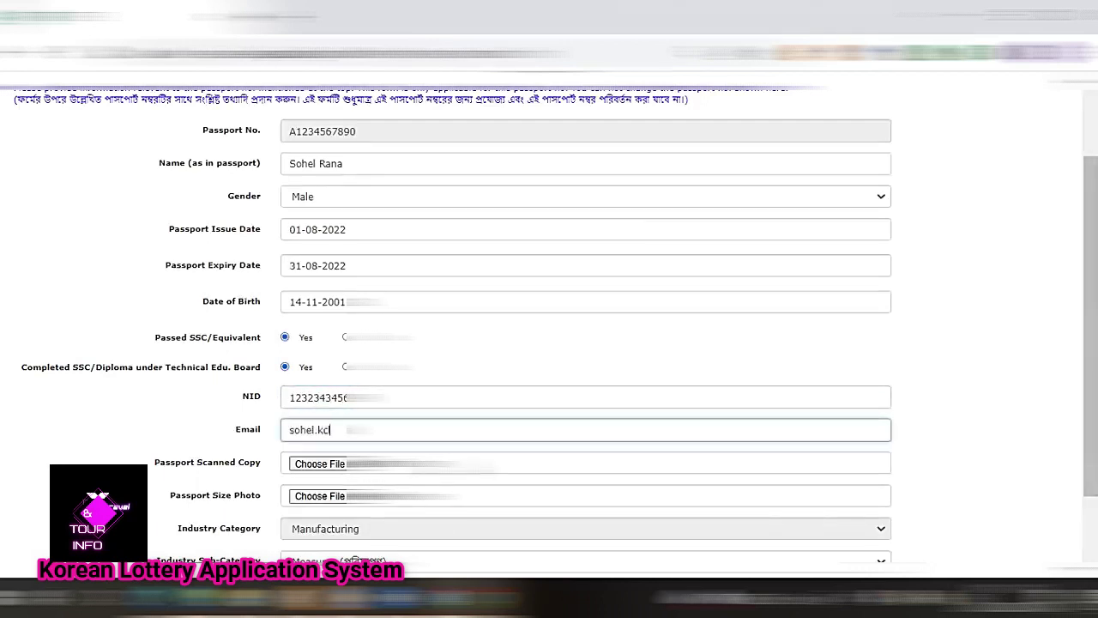
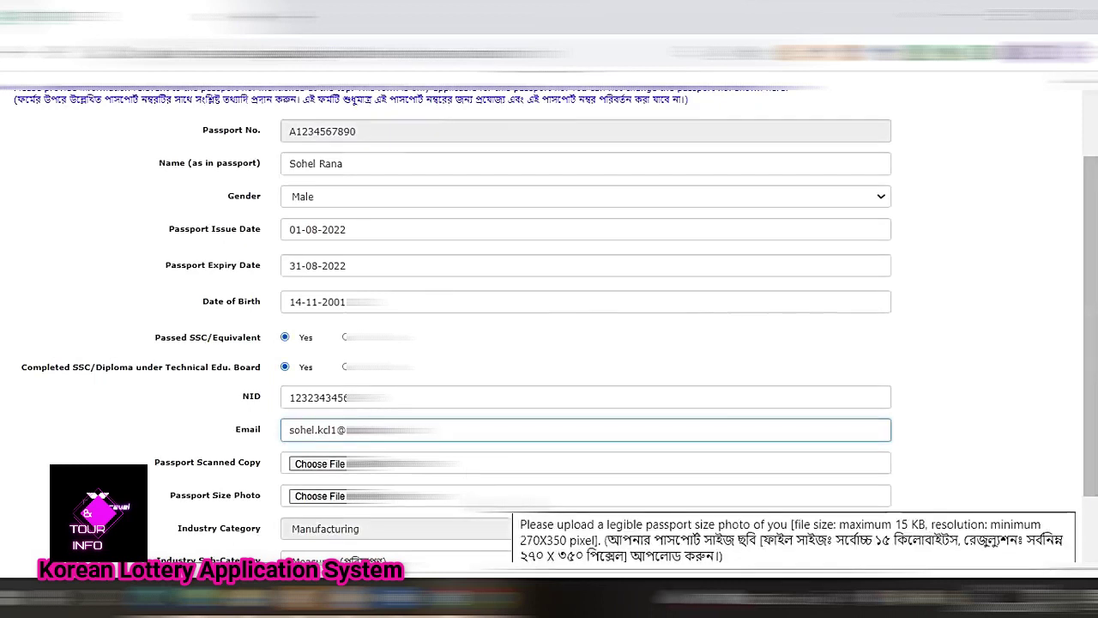
Upload pass-test.jpg as the passport scanned copy and photo-test.jpg as the passport-size photo.
{"action": "left_click", "coordinate": [331, 468]}
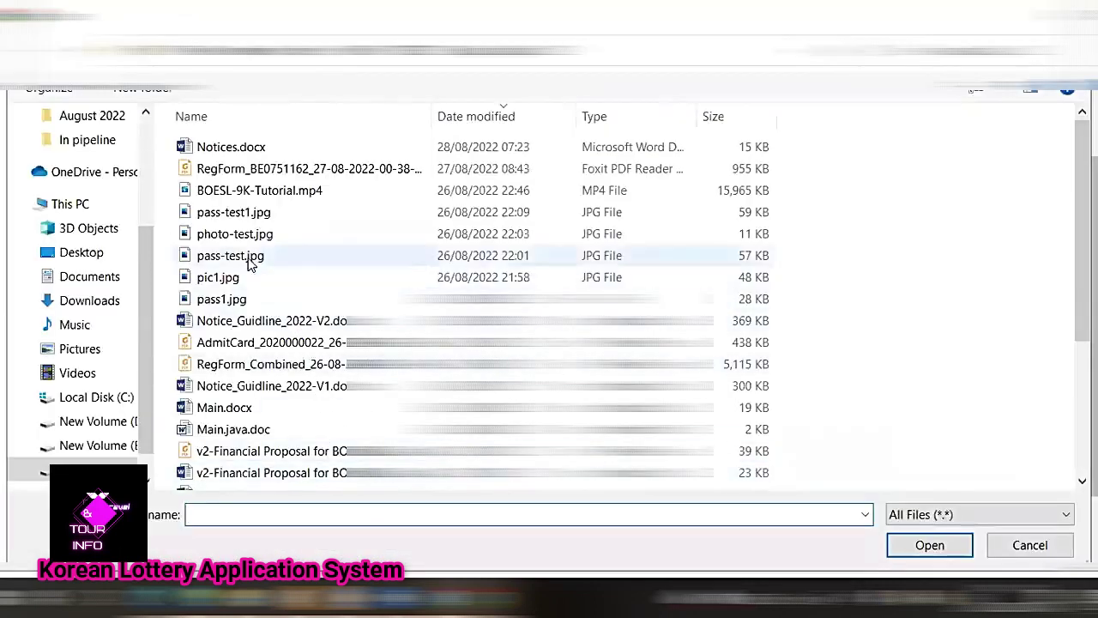
{"action": "left_click", "coordinate": [247, 261]}
{"action": "double_click", "coordinate": [247, 257]}
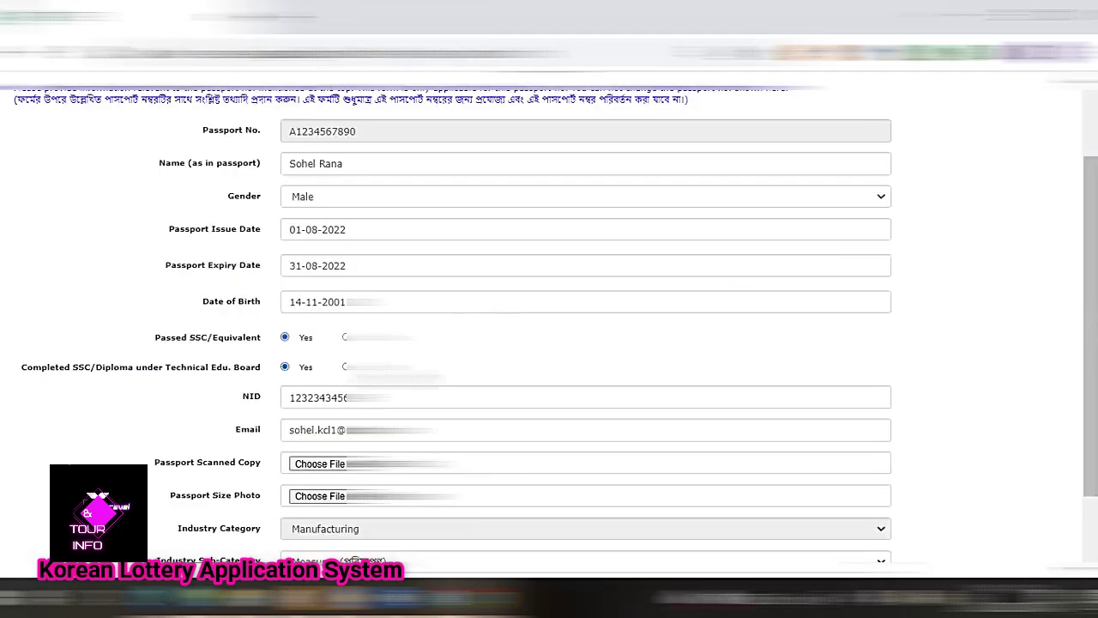
{"action": "scroll", "coordinate": [583, 326], "scroll_direction": "down", "scroll_amount": 2}
{"action": "left_click", "coordinate": [321, 403]}
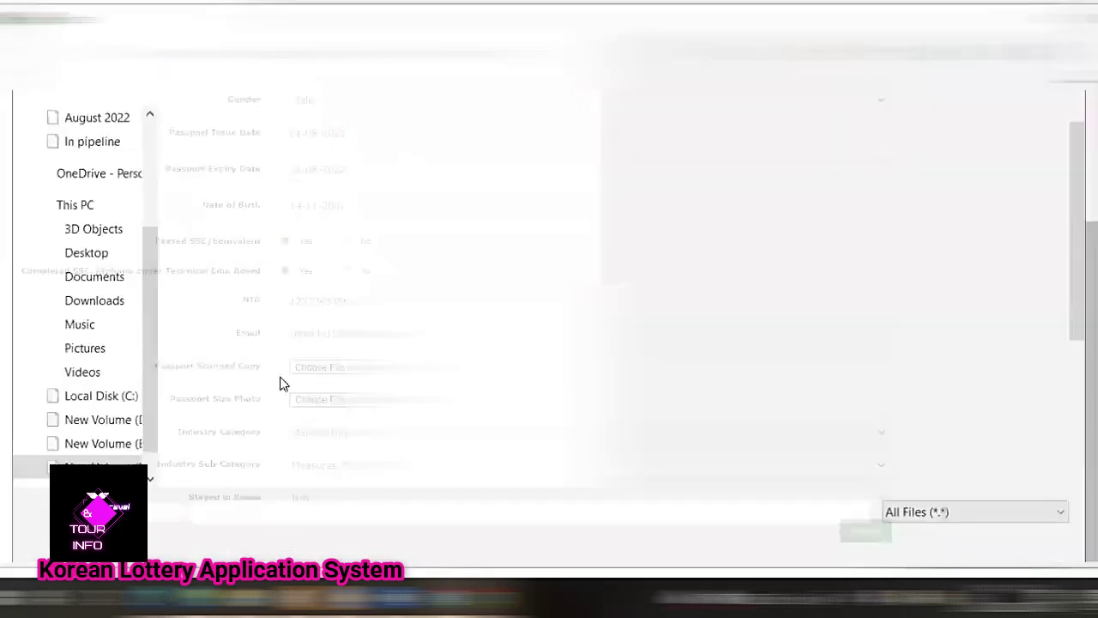
{"action": "double_click", "coordinate": [235, 233]}
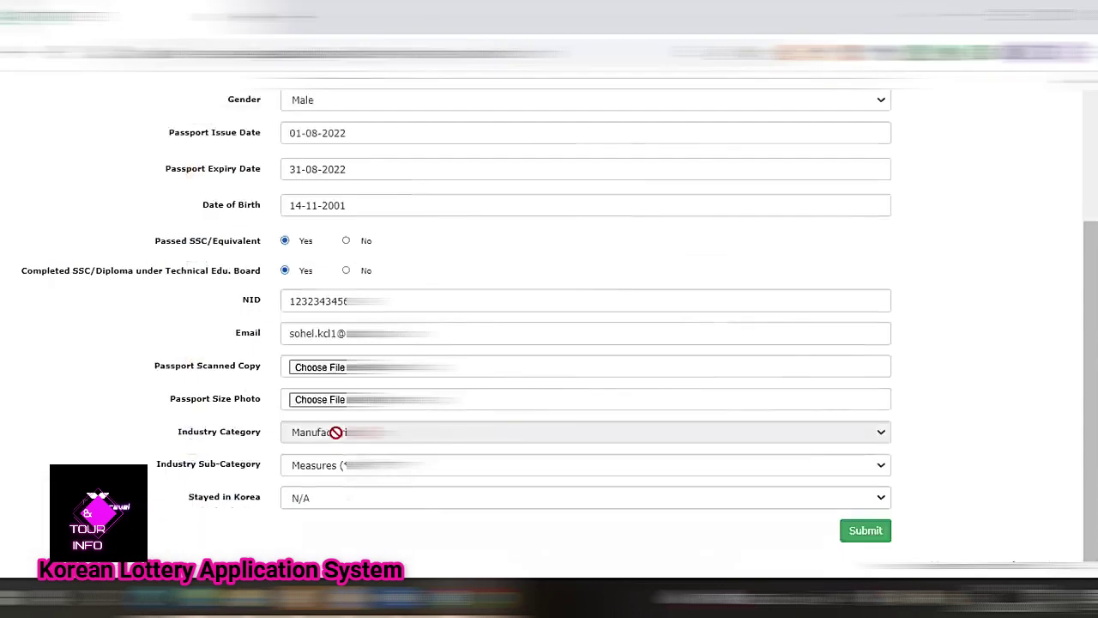
Choose Assemble as the industry sub-category and leave Stayed in Korea at N/A.
{"action": "left_click", "coordinate": [346, 468]}
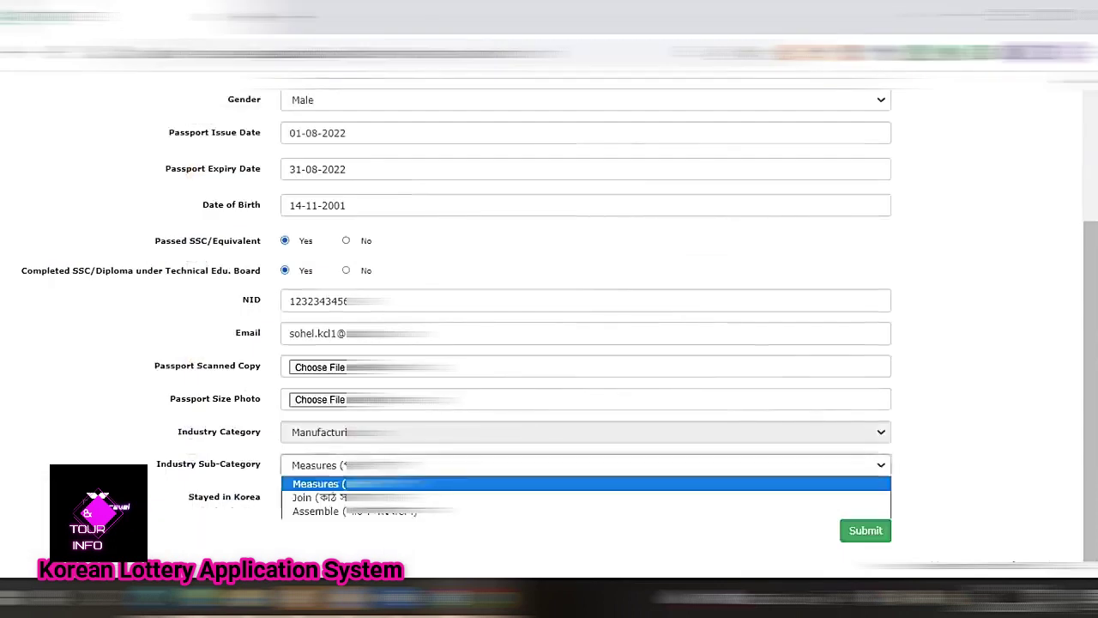
{"action": "left_click", "coordinate": [332, 512]}
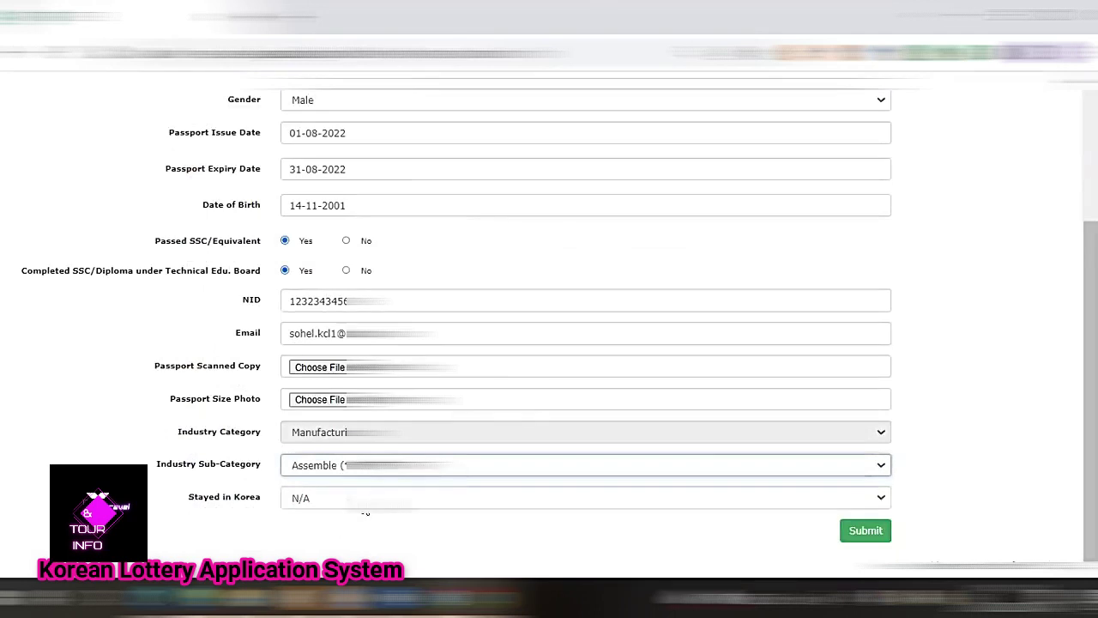
{"action": "left_click", "coordinate": [364, 506]}
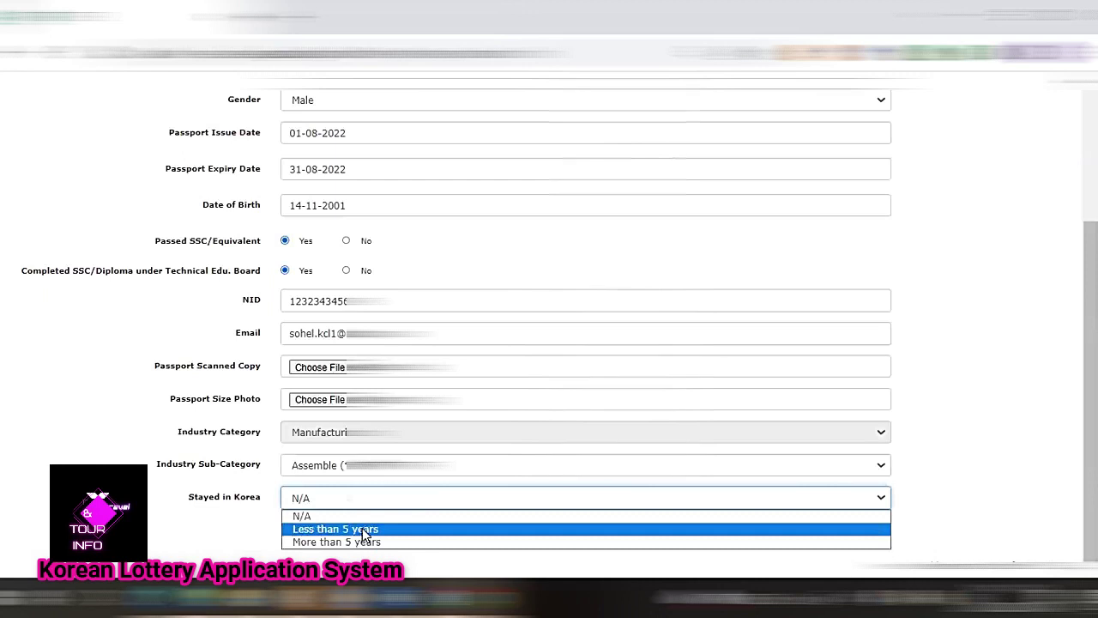
{"action": "left_click", "coordinate": [305, 515]}
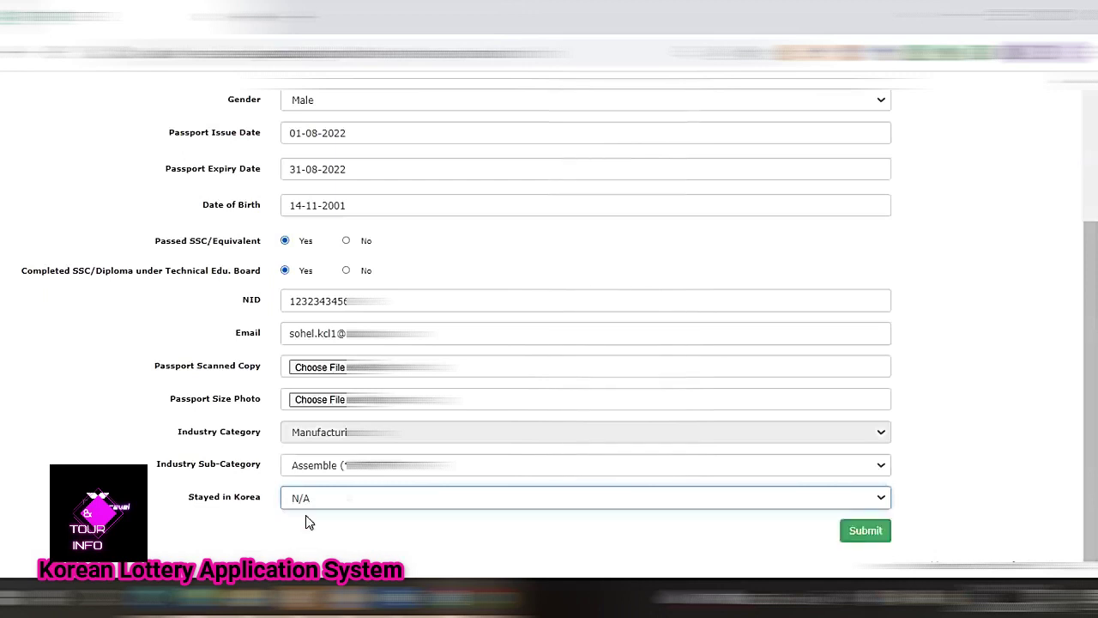
Submit the filled-in STEP 2 form and scroll down the page.
{"action": "left_click", "coordinate": [860, 532]}
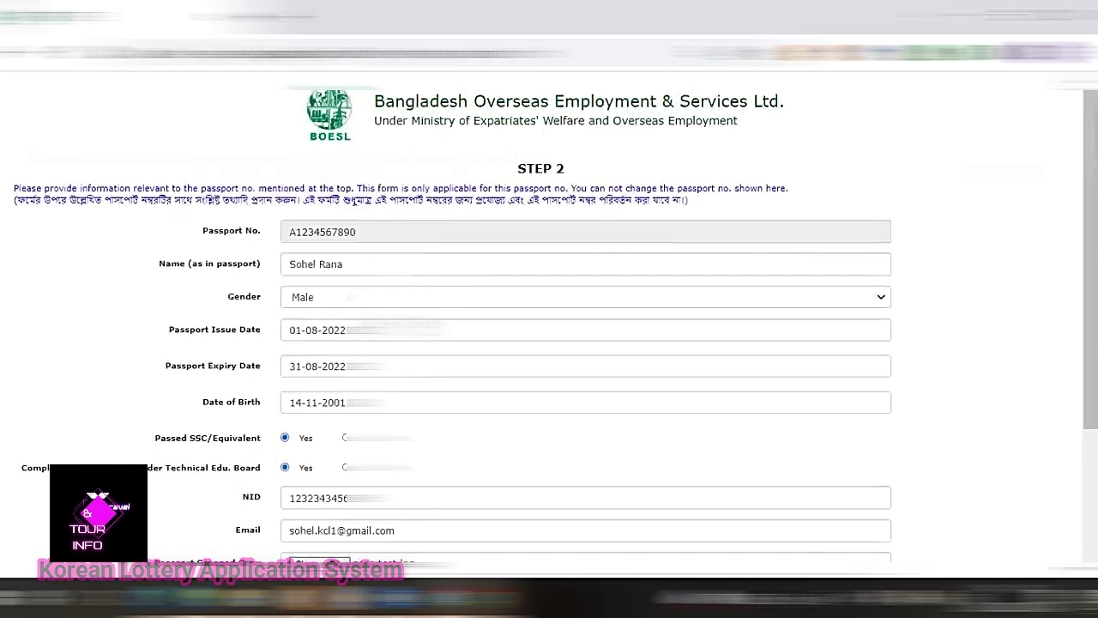
{"action": "scroll", "coordinate": [373, 282], "scroll_direction": "down", "scroll_amount": 1}
{"action": "scroll", "coordinate": [549, 343], "scroll_direction": "down", "scroll_amount": 1}
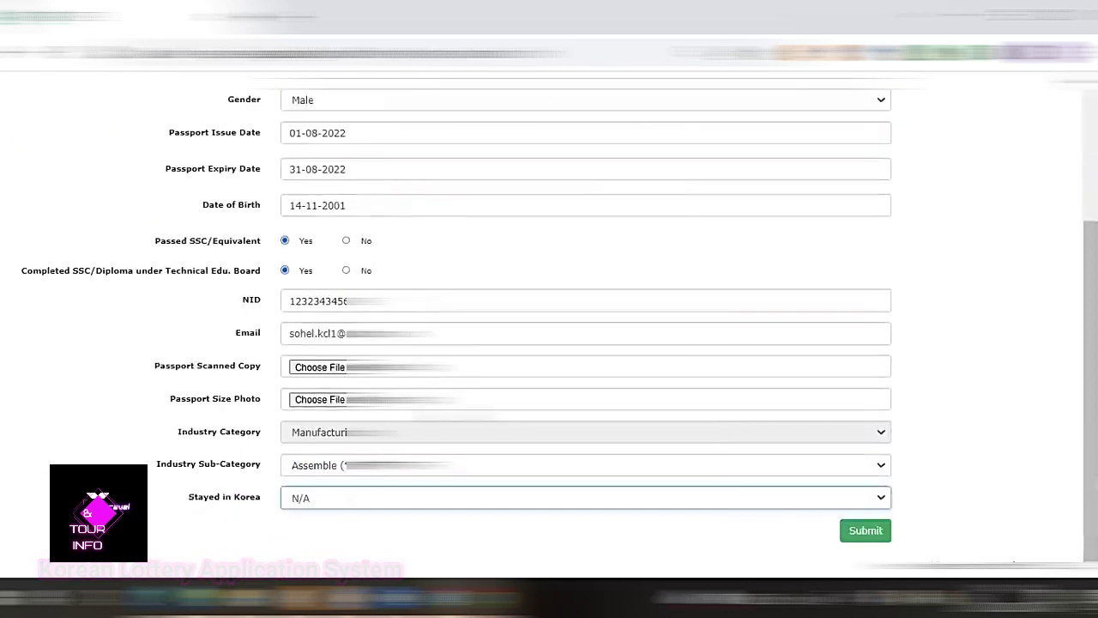
Submit the completed application and scroll to the submission ID and receipt download.
{"action": "left_click", "coordinate": [875, 540]}
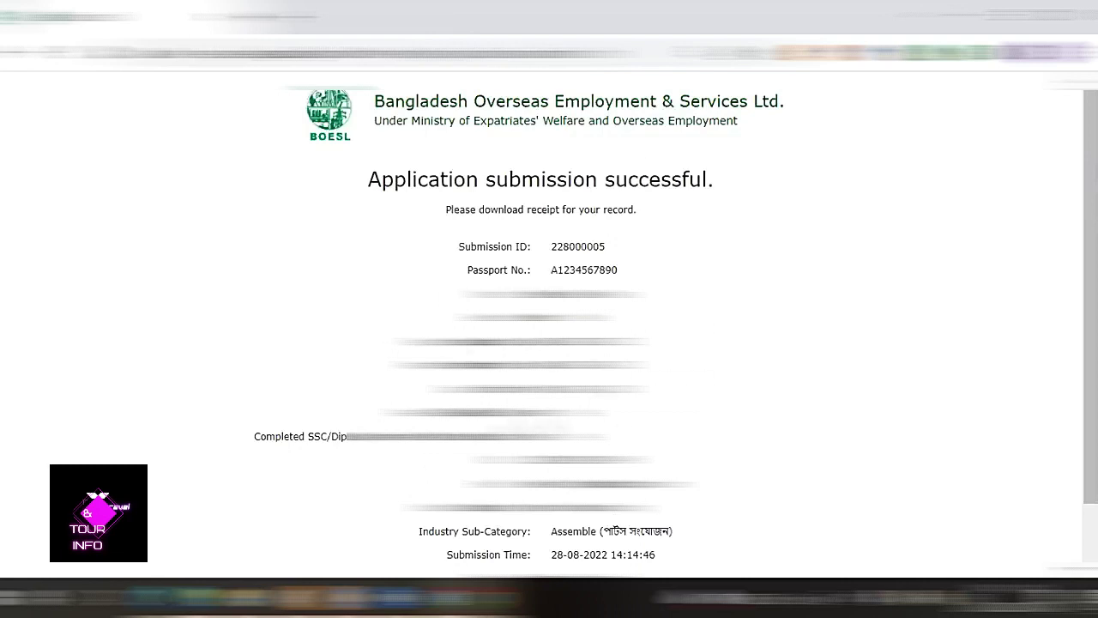
{"action": "scroll", "coordinate": [644, 276], "scroll_direction": "down", "scroll_amount": 1}
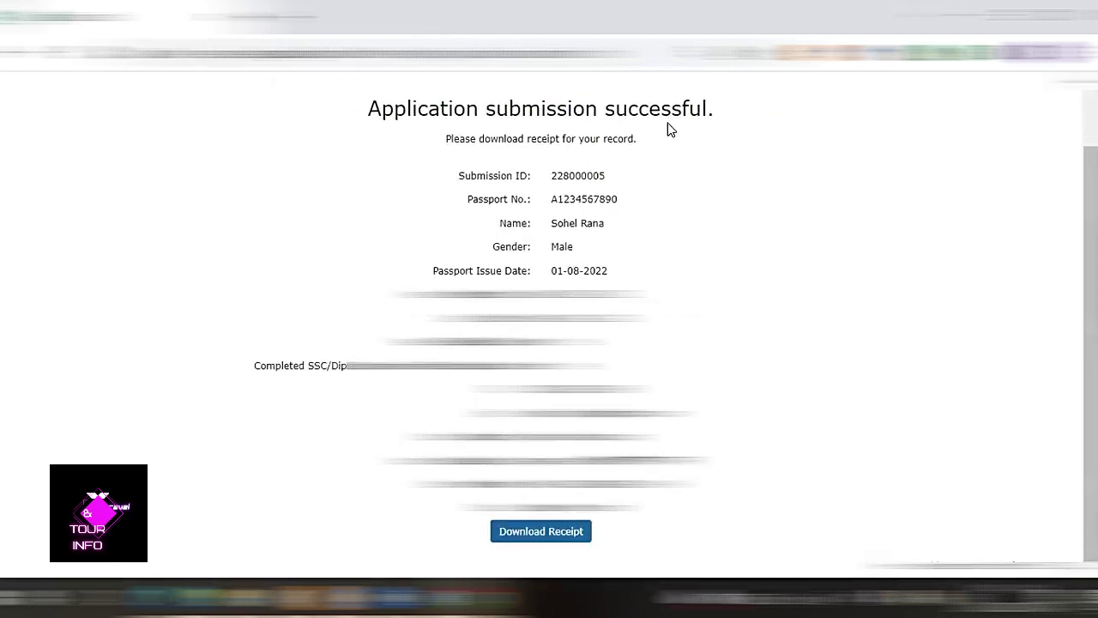